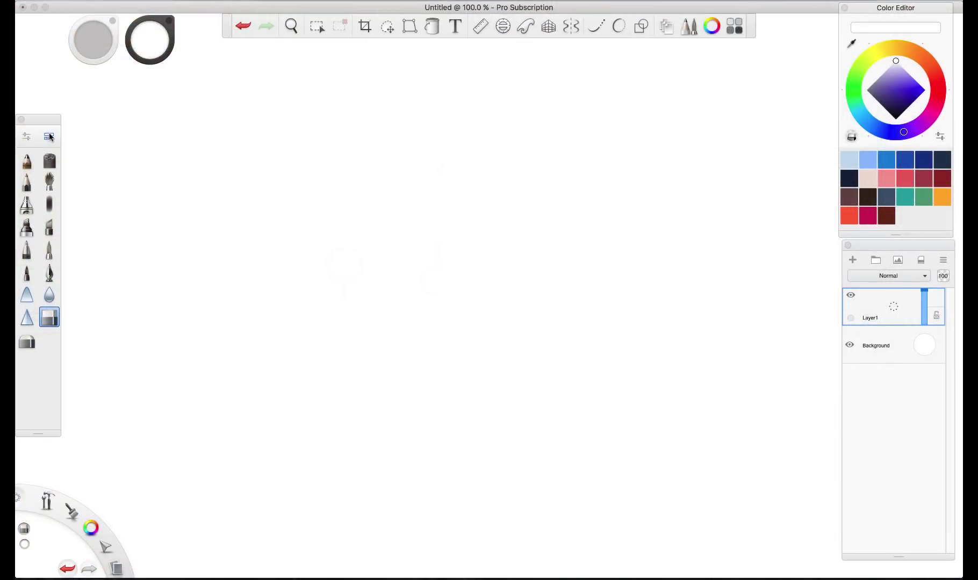
Open the Brush Library and Brush Properties, previewing Pencil, Synthetic Bristle, Airbrush and Brush 2 copy.
left_click(49, 137)
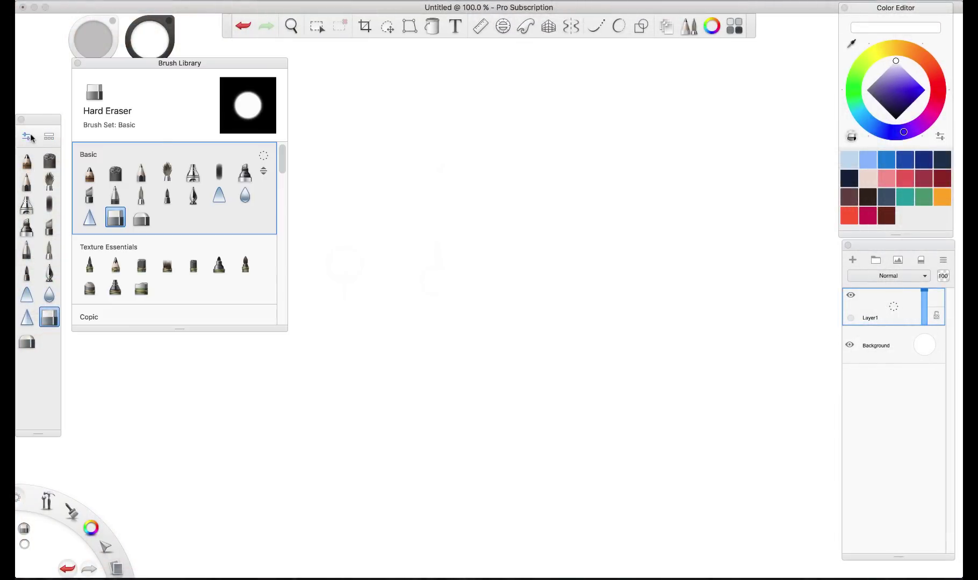
left_click(26, 138)
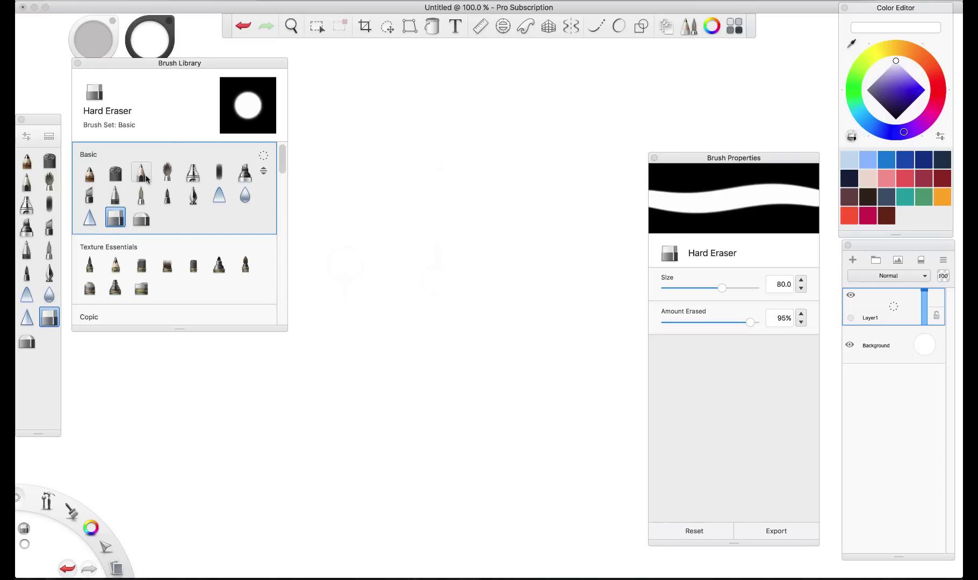
left_click(143, 182)
left_click(167, 173)
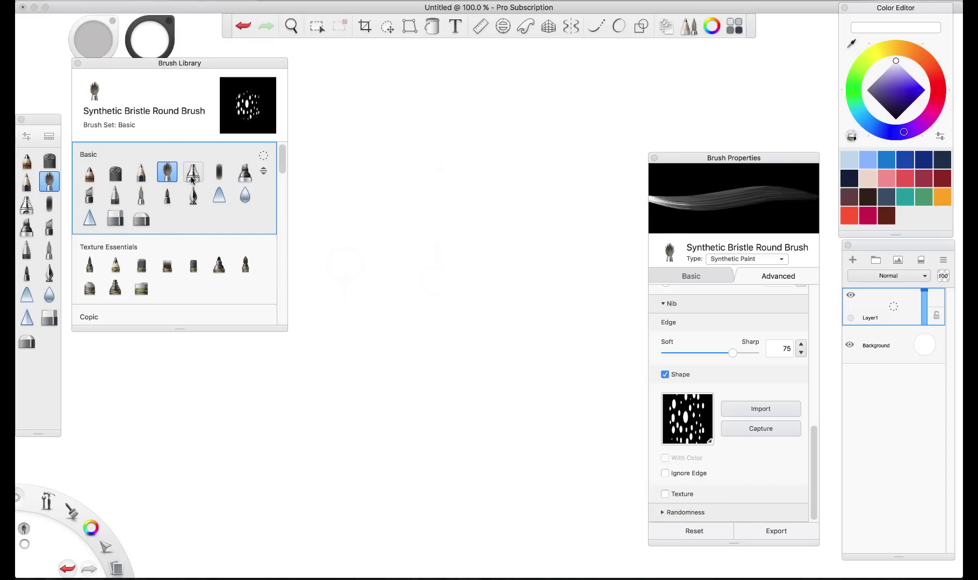
left_click(193, 177)
left_click(219, 178)
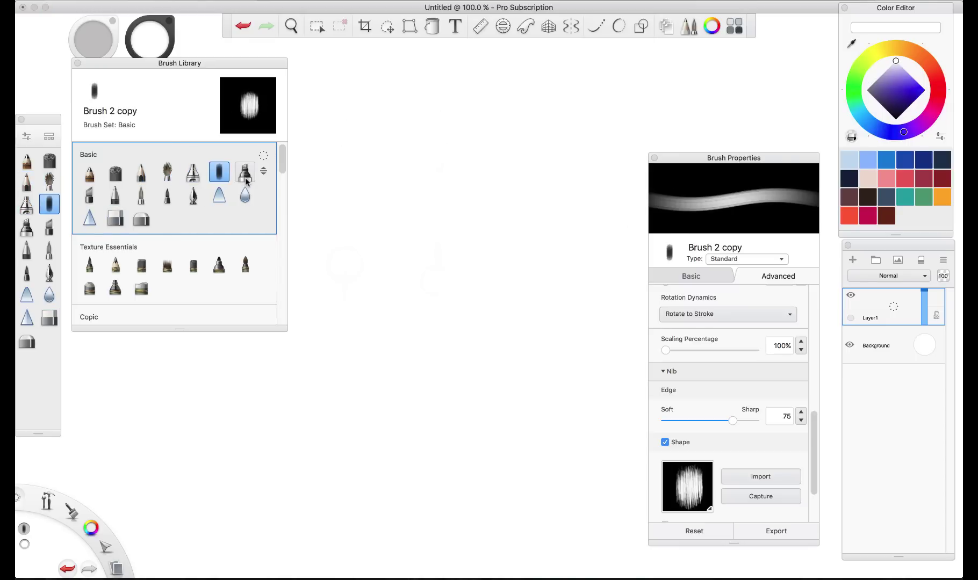
Preview Marker, Blur, Smear, Inking Pen and Felt Tip Pen, then make Brush 2 copy current.
left_click(246, 179)
left_click(245, 196)
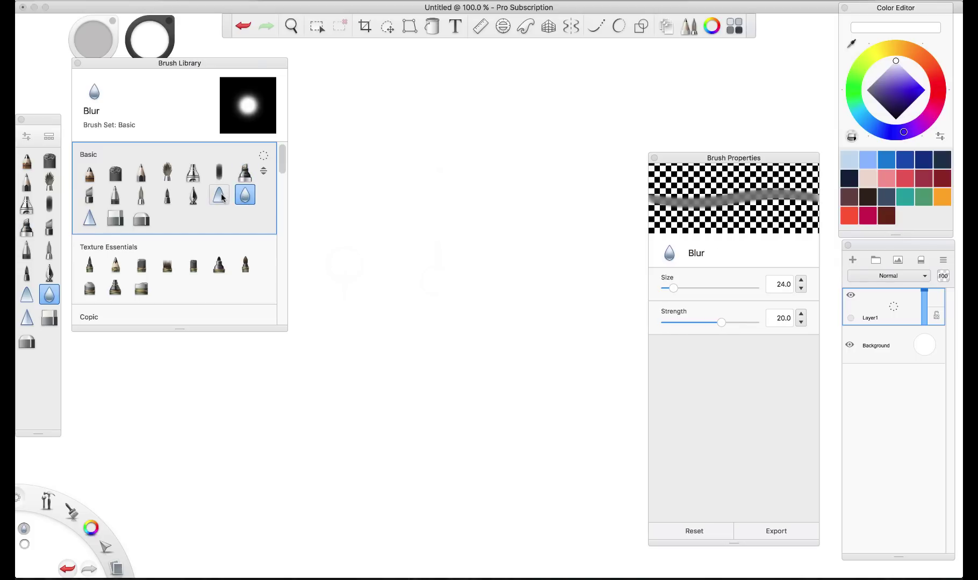
left_click(219, 195)
left_click(188, 199)
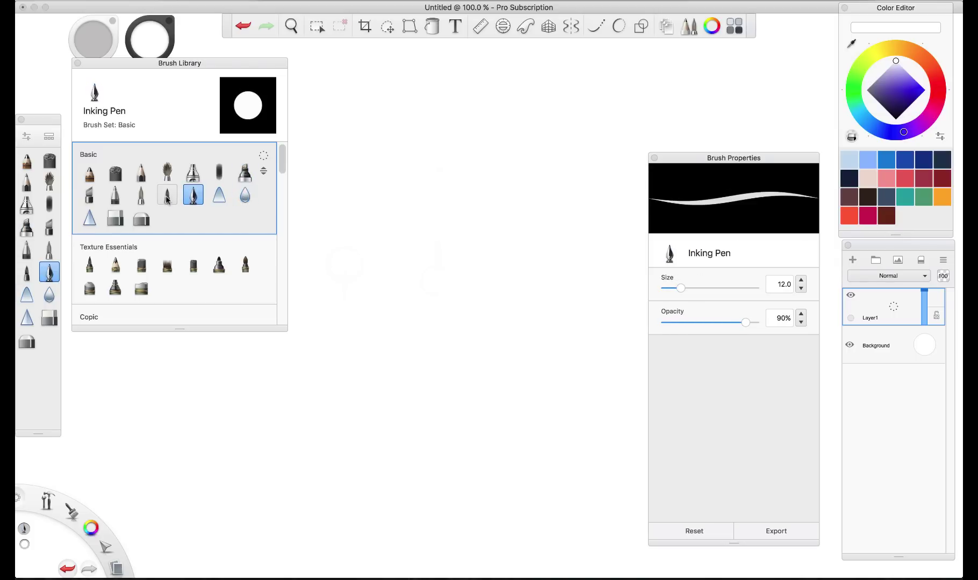
left_click(166, 200)
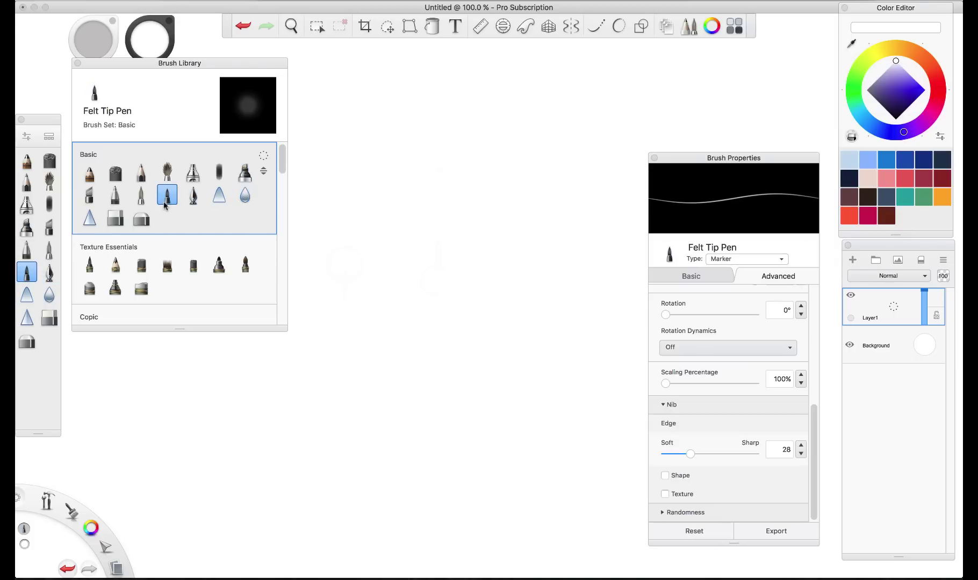
left_click(218, 175)
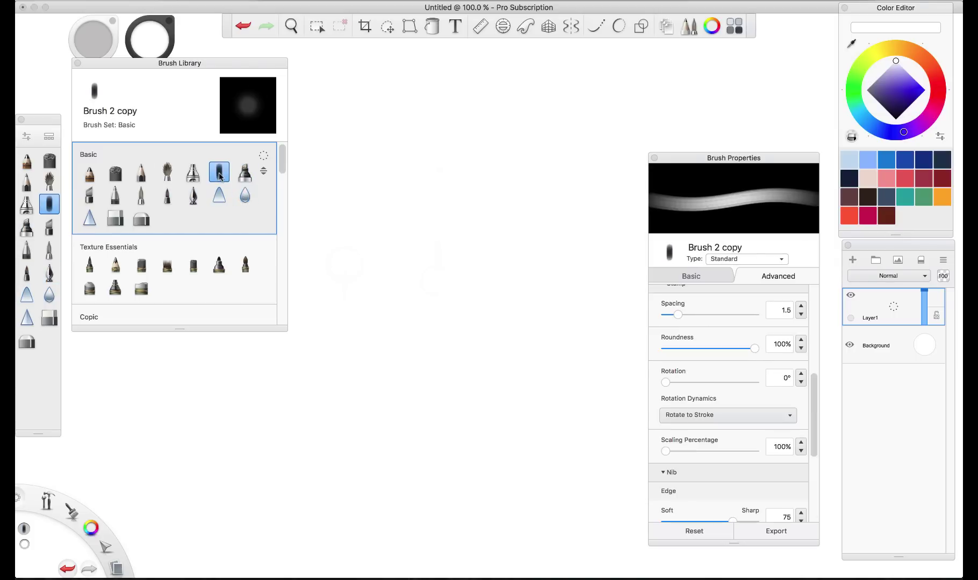
left_click(264, 157)
Duplicate Brush 2 copy from the Basic set's brush actions into Brush 2 copy copy.
left_click(263, 157)
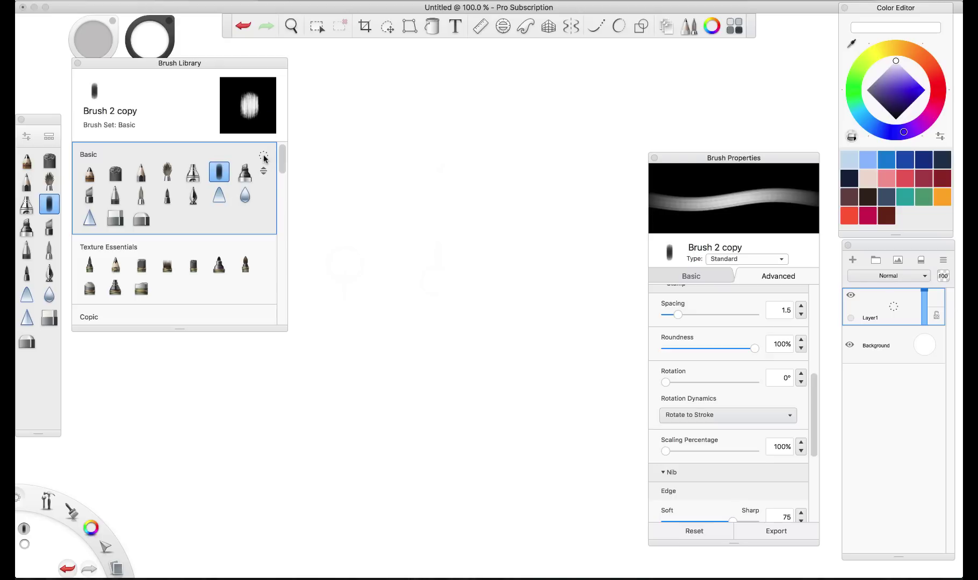
left_click(264, 158)
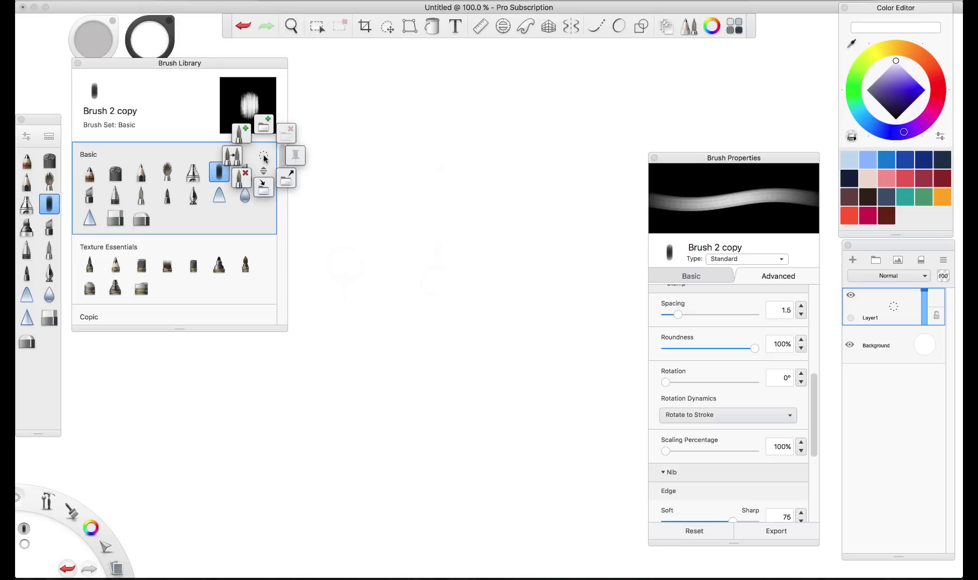
left_click(237, 160)
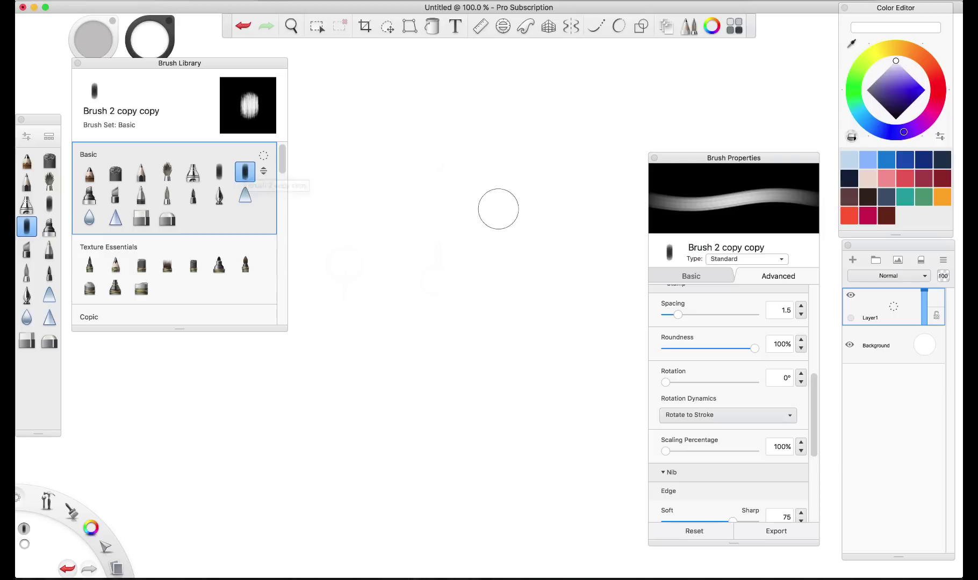
mouse_move(810, 402)
left_mouse_down()
mouse_move(811, 483)
mouse_move(806, 330)
mouse_move(816, 475)
left_mouse_up()
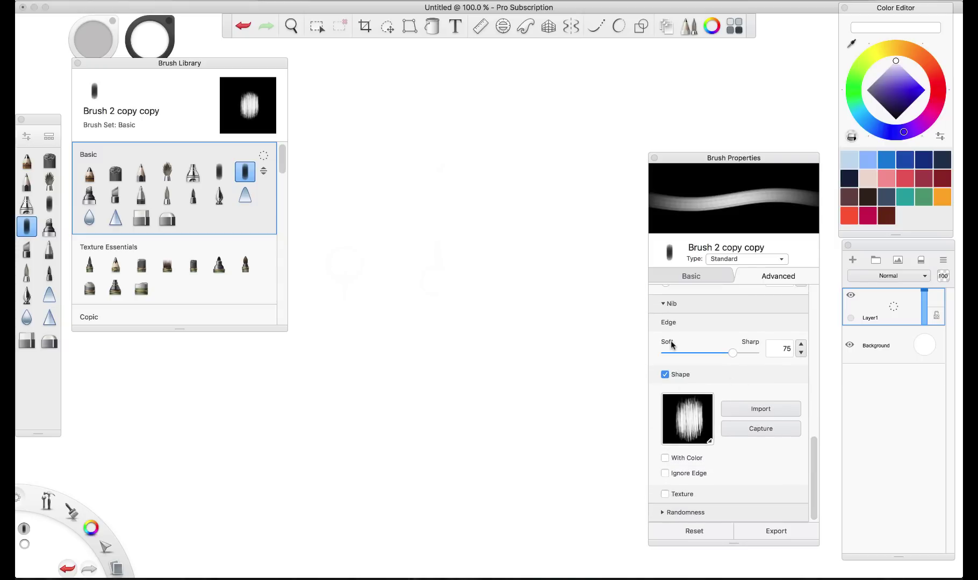
In Advanced properties, collapse Pressure and Stamp and leave the Nib section expanded.
left_click(662, 305)
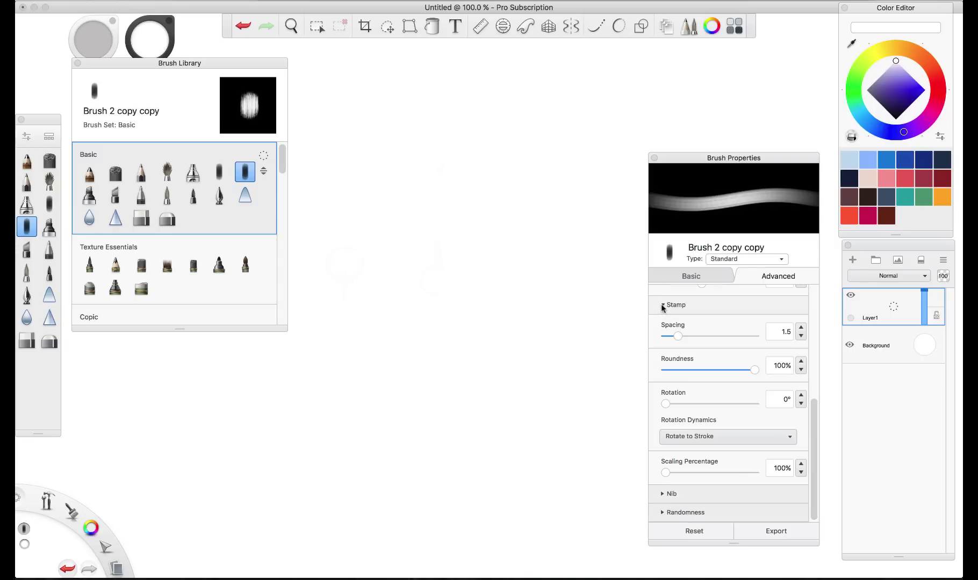
left_click(663, 305)
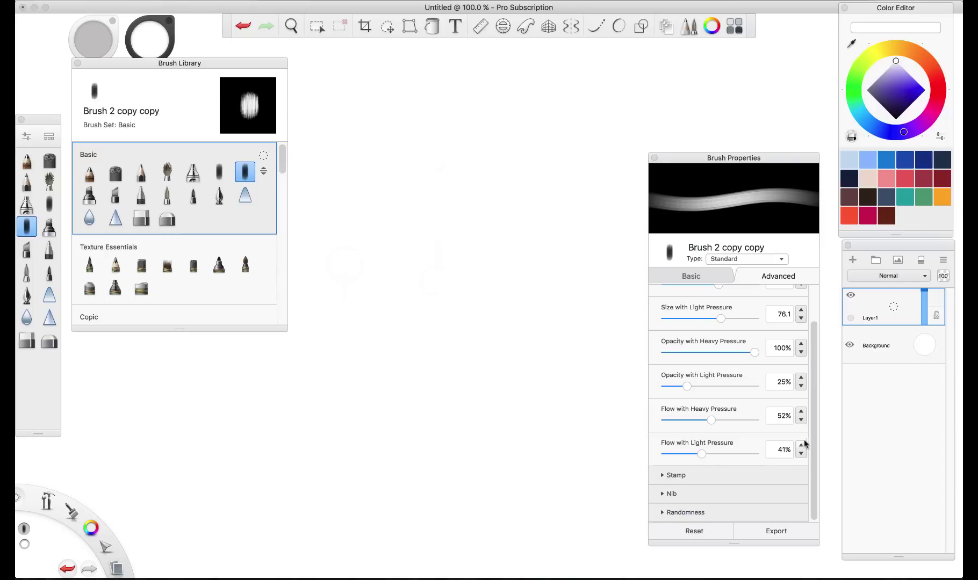
scroll(814, 423, "up", 3)
left_click(663, 294)
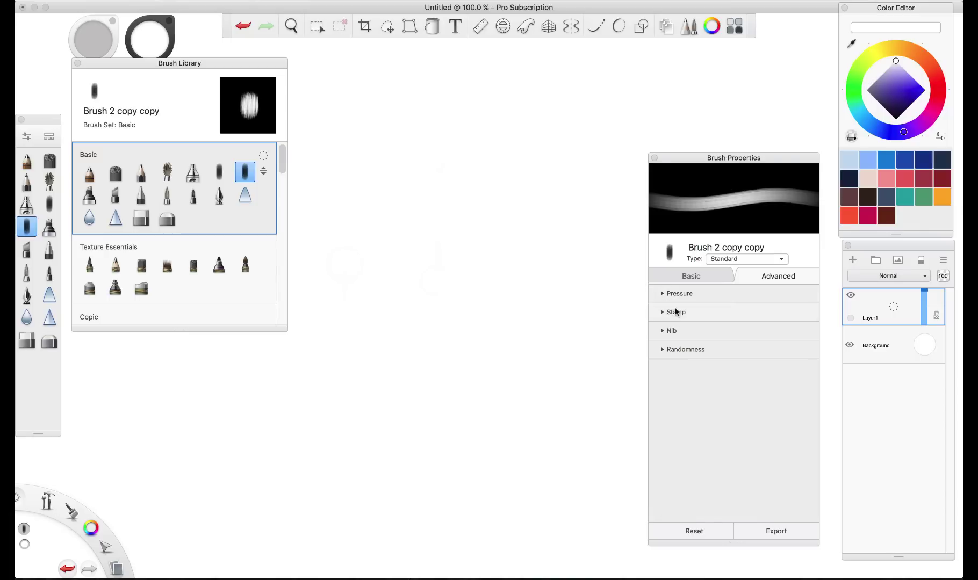
left_click(663, 331)
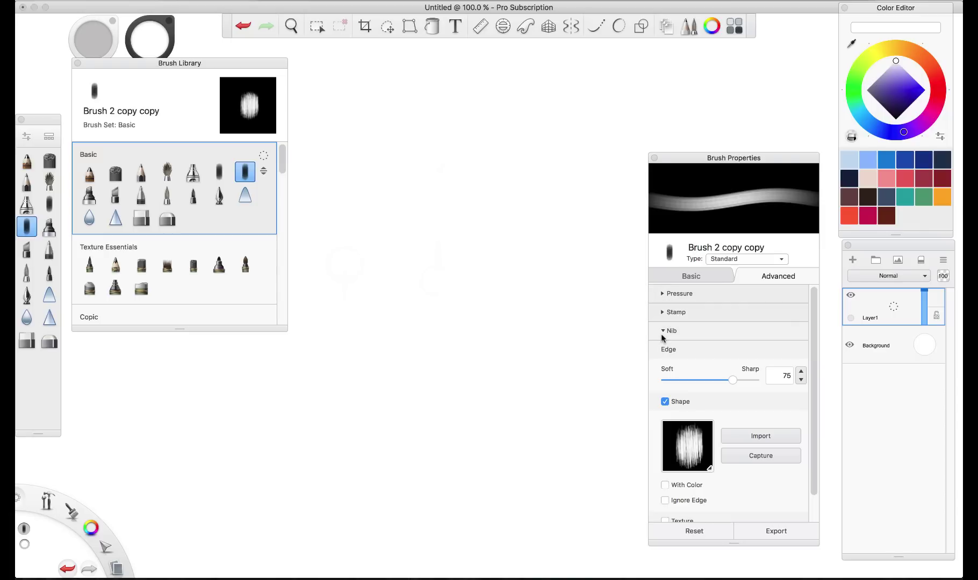
left_click(663, 333)
left_click(661, 333)
With the Art Pencil in black, draw a ring and a short vertical stem beneath it.
left_click(90, 175)
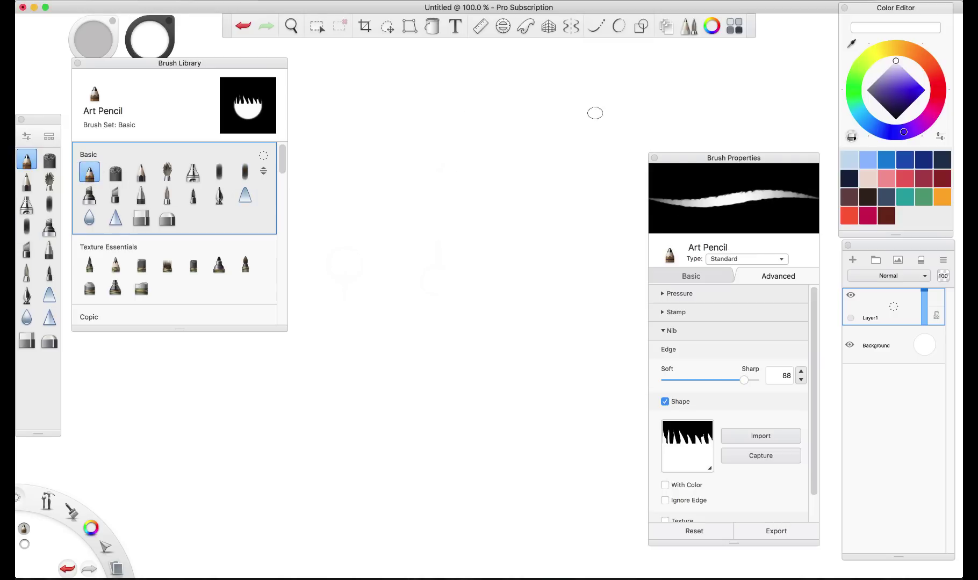
left_click_drag(909, 94, 895, 134)
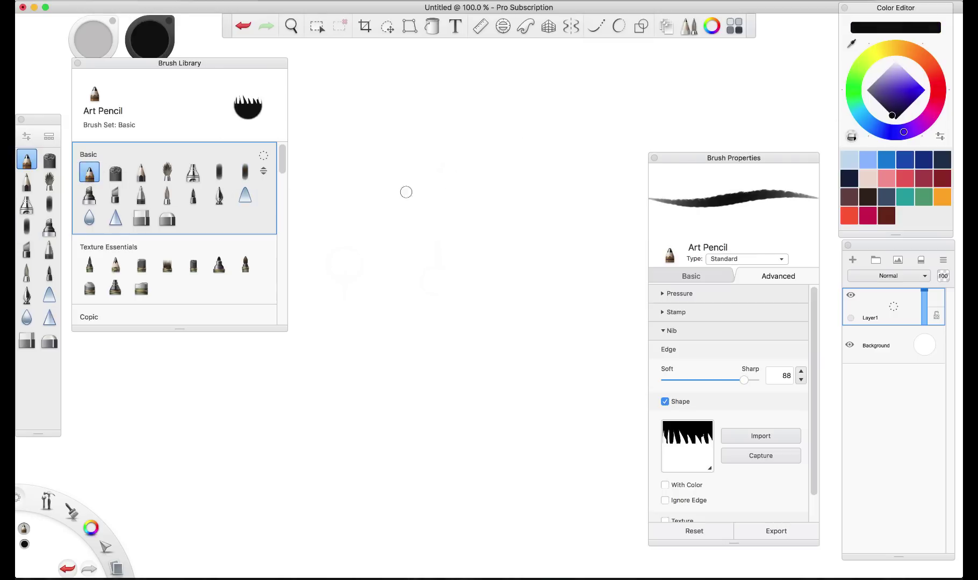
mouse_move(419, 176)
left_mouse_down()
mouse_move(393, 200)
mouse_move(436, 185)
mouse_move(407, 176)
mouse_move(401, 188)
mouse_move(418, 224)
mouse_move(440, 211)
mouse_move(416, 174)
mouse_move(399, 194)
mouse_move(405, 220)
mouse_move(442, 208)
mouse_move(421, 174)
mouse_move(393, 207)
mouse_move(392, 193)
mouse_move(407, 222)
left_mouse_up()
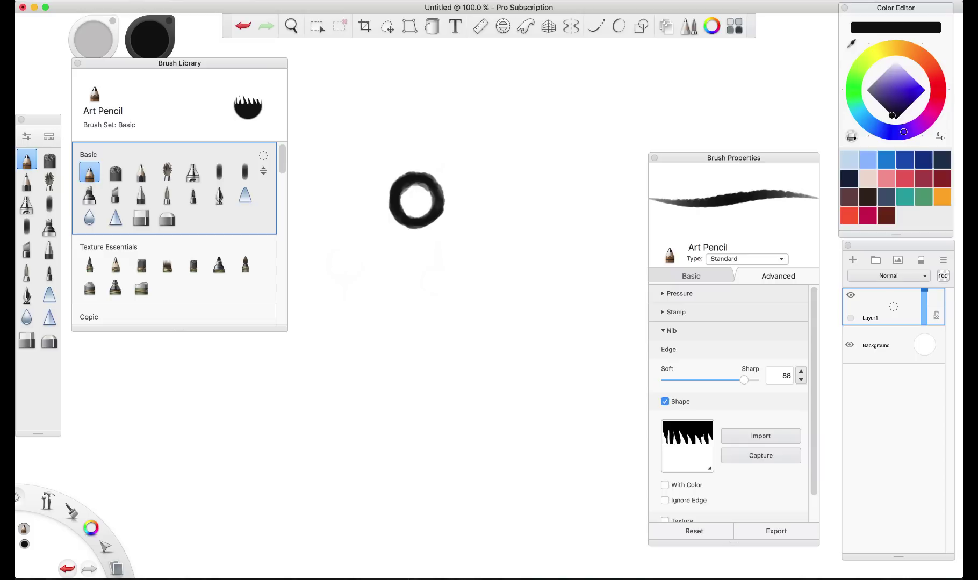
mouse_move(416, 215)
left_mouse_down()
mouse_move(416, 262)
mouse_move(423, 247)
left_mouse_up()
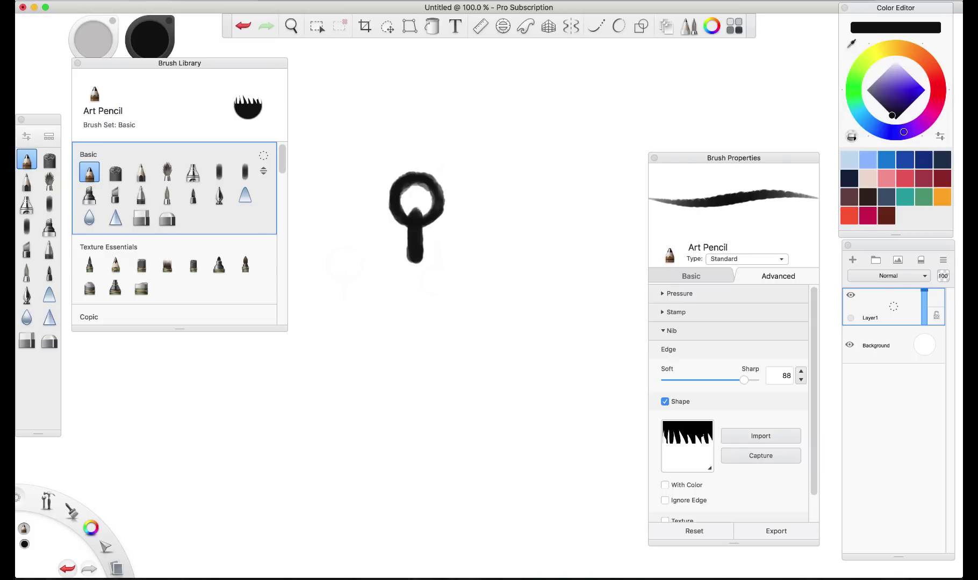
Select Brush 2 copy copy and capture the ring-and-stem drawing as its nib, testing with an undone stroke.
left_click(219, 172)
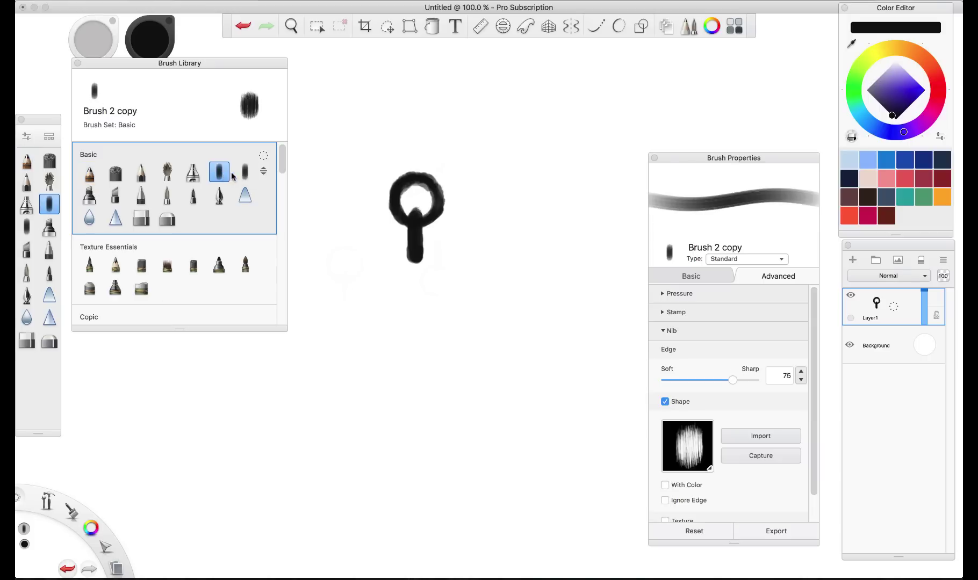
left_click(245, 175)
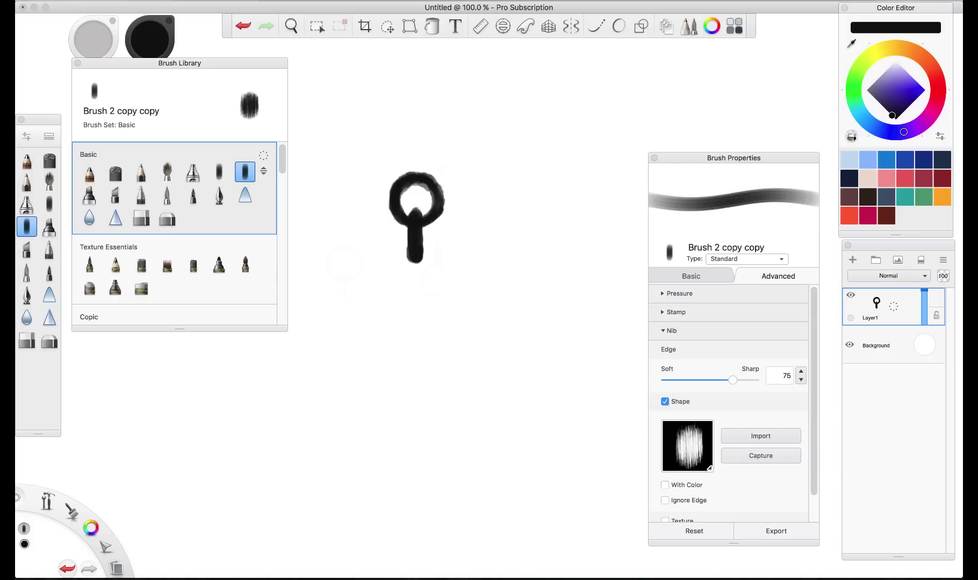
left_click(766, 458)
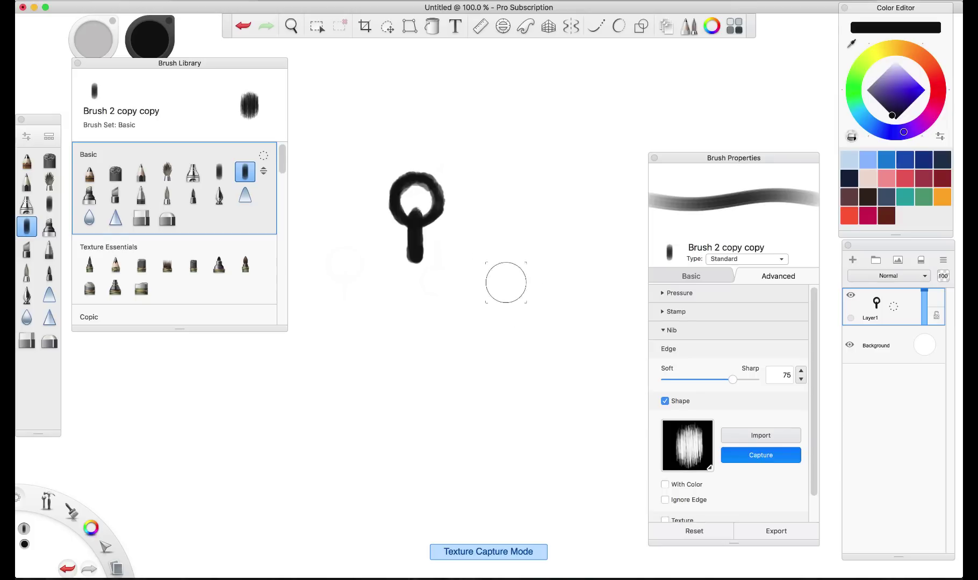
key("bracketright")
key("bracketright")
key("bracketright")
key("bracketright")
key("bracketright")
key("bracketright")
key("bracketright")
key("bracketright")
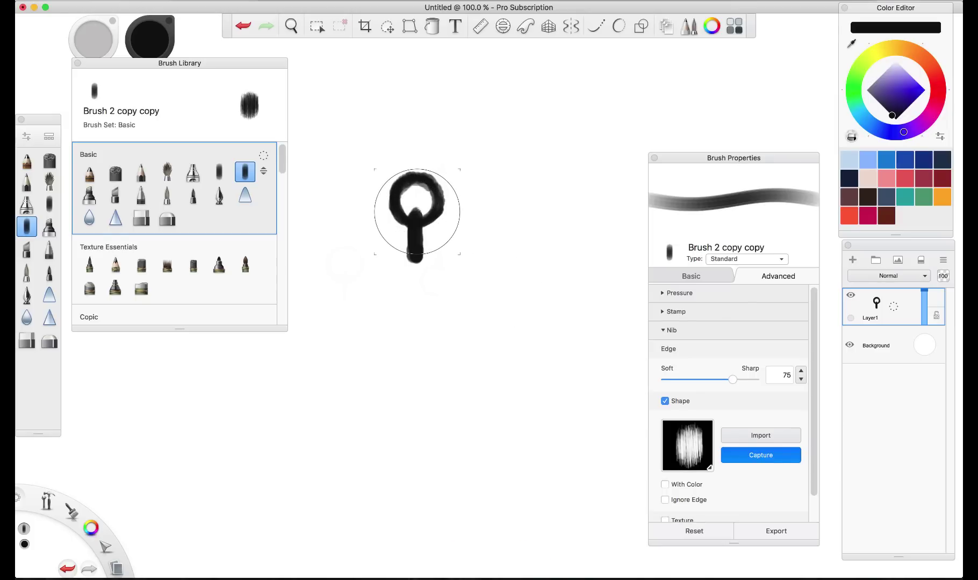
key("bracketright")
key("bracketright")
key("bracketright")
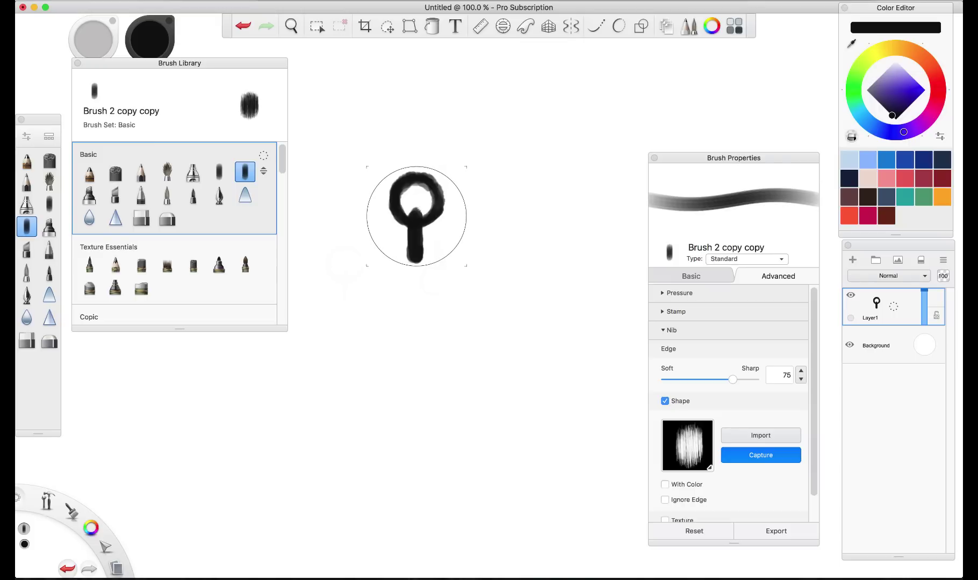
left_click(416, 219)
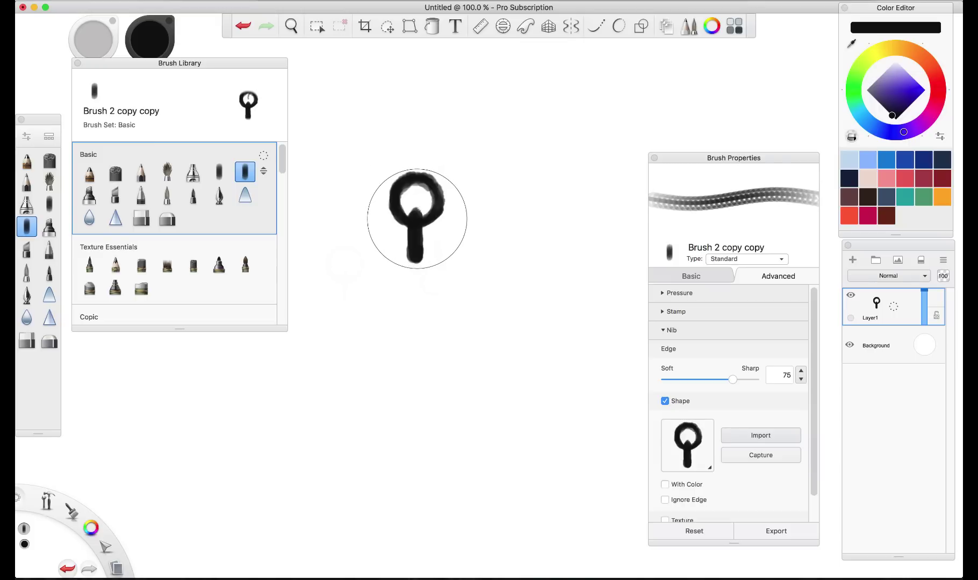
mouse_move(322, 357)
left_mouse_down()
mouse_move(468, 358)
mouse_move(524, 478)
mouse_move(285, 457)
mouse_move(463, 344)
mouse_move(387, 486)
mouse_move(537, 338)
mouse_move(473, 312)
left_mouse_up()
key("super+z")
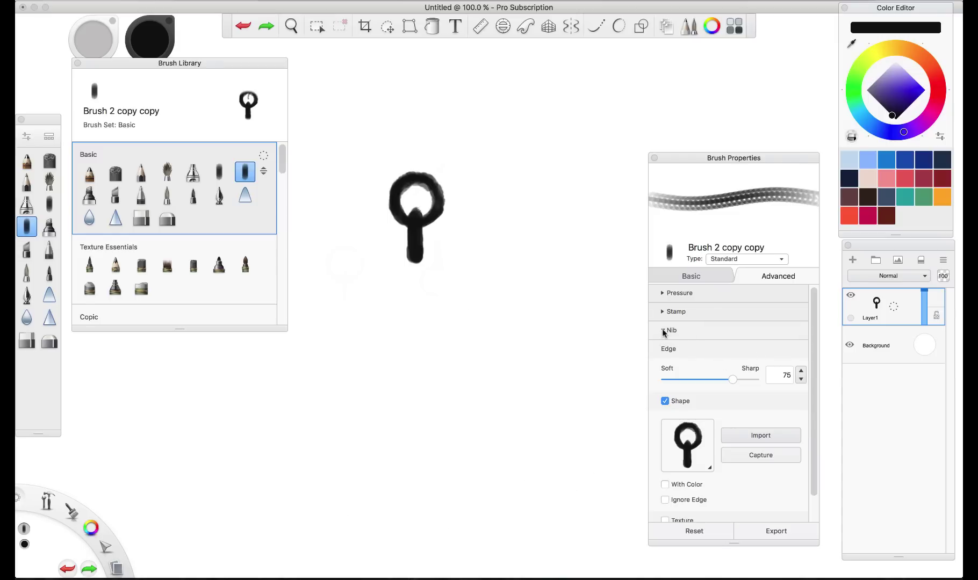
left_click(663, 331)
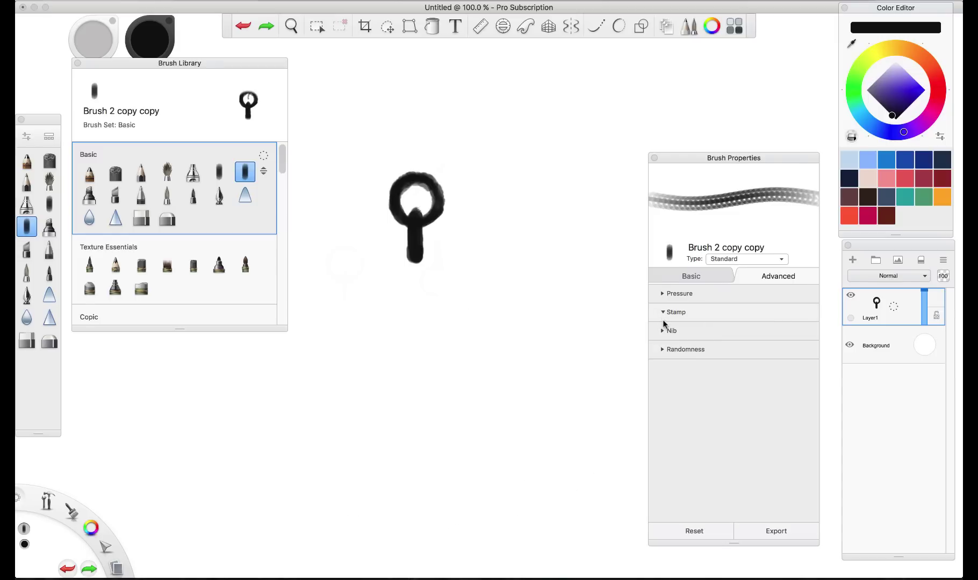
Expand the Nib and Pressure settings and raise Stamp Spacing to 5.2.
left_click(663, 330)
left_click(663, 294)
scroll(696, 409, "down", 3)
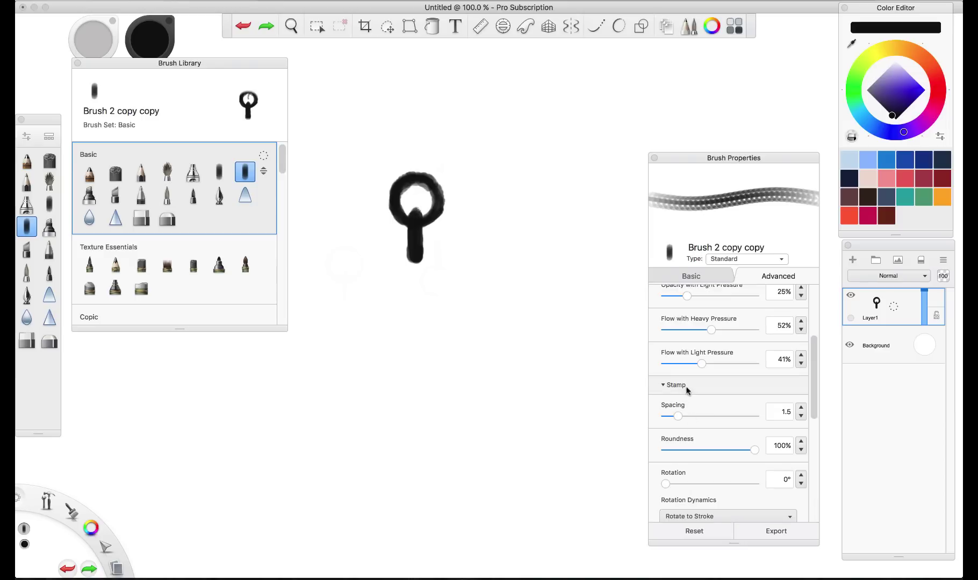
left_click_drag(679, 417, 709, 416)
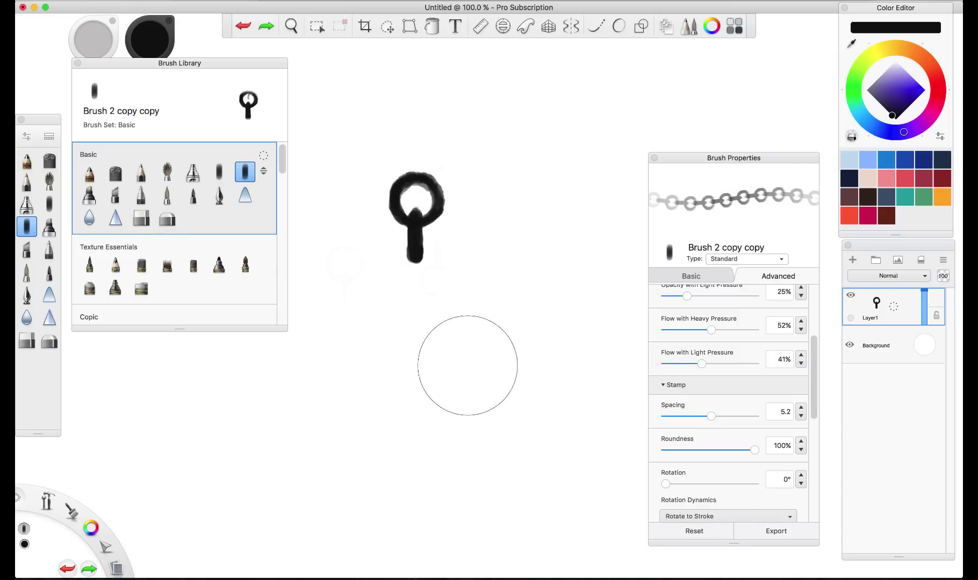
Test-paint several chain strokes, keeping the one rising from the lower left.
mouse_move(223, 371)
left_mouse_down()
mouse_move(341, 374)
mouse_move(438, 336)
mouse_move(569, 402)
mouse_move(349, 473)
mouse_move(298, 408)
left_mouse_up()
key("super+z")
mouse_move(358, 433)
left_mouse_down()
mouse_move(417, 325)
mouse_move(369, 343)
mouse_move(321, 334)
mouse_move(594, 352)
mouse_move(382, 415)
mouse_move(400, 468)
left_mouse_up()
key("super+z")
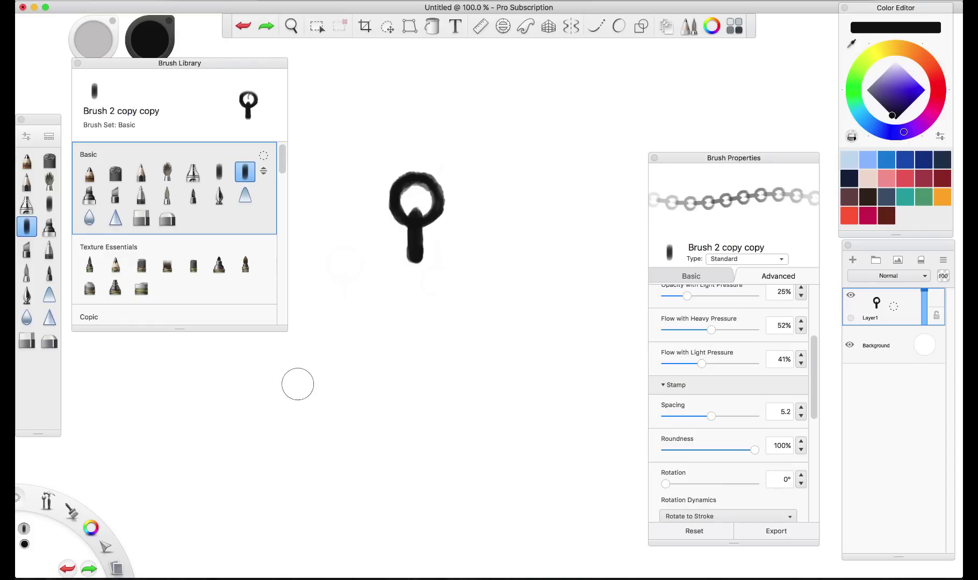
mouse_move(290, 383)
left_mouse_down()
mouse_move(334, 391)
mouse_move(450, 342)
mouse_move(567, 358)
mouse_move(419, 440)
mouse_move(397, 489)
left_mouse_up()
key("super+z")
mouse_move(274, 355)
left_mouse_down()
mouse_move(315, 362)
mouse_move(362, 340)
mouse_move(480, 327)
mouse_move(474, 403)
mouse_move(380, 399)
mouse_move(389, 375)
left_mouse_up()
key("super+z")
key("super+shift+z")
Set the brush icon to 'Use shape as icon' so it shows the chain-link shape.
scroll(812, 376, "down", 5)
scroll(817, 301, "up", 10)
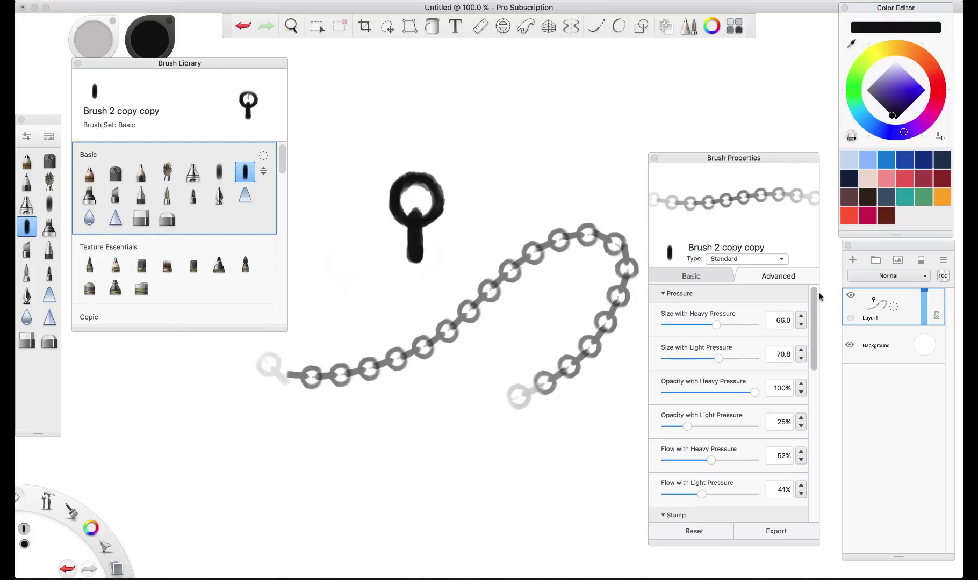
left_click(675, 259)
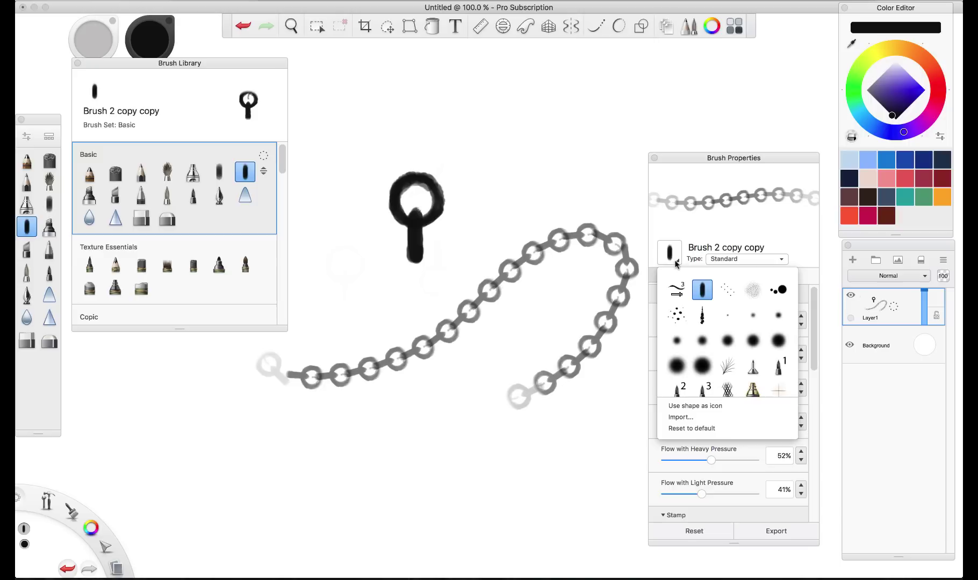
left_click(678, 259)
left_click(676, 256)
left_click(690, 408)
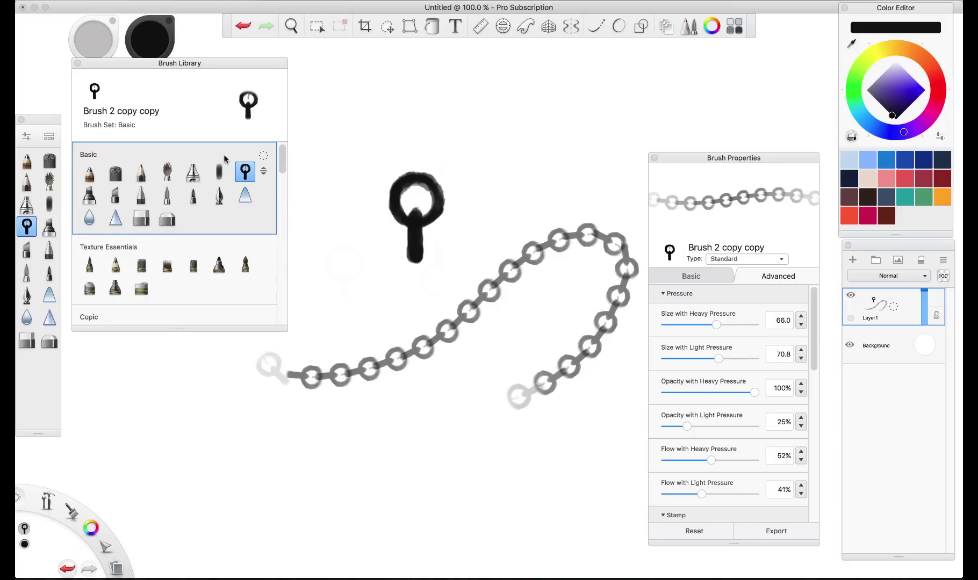
Test-paint two chain strokes across the top of the canvas and undo both.
mouse_move(331, 125)
left_mouse_down()
mouse_move(523, 83)
mouse_move(578, 97)
mouse_move(492, 118)
left_mouse_up()
key("super+z")
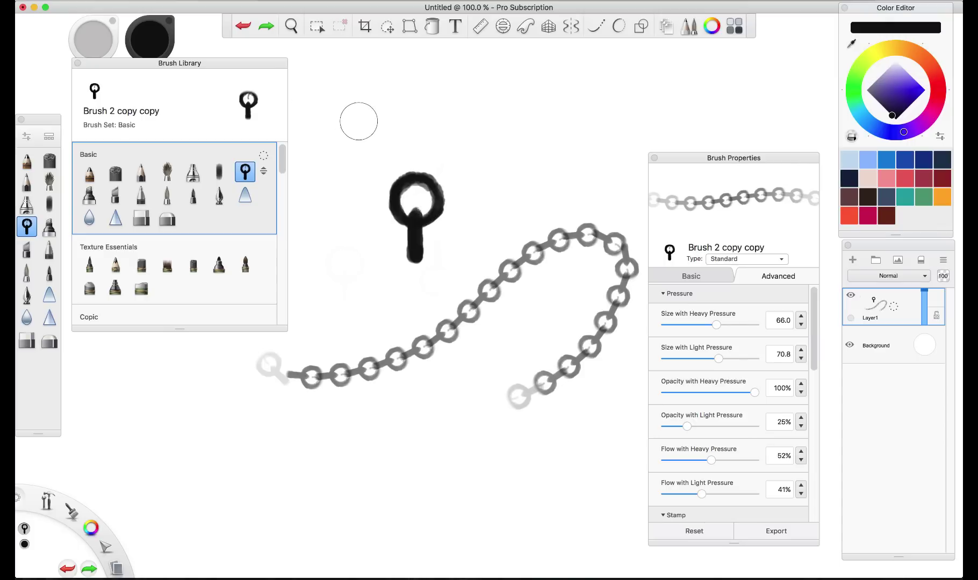
mouse_move(347, 123)
left_mouse_down()
mouse_move(402, 110)
mouse_move(519, 125)
mouse_move(484, 138)
left_mouse_up()
key("super+z")
Switch to Brush 2 copy, sample the chain's grey, then pick a lighter grey.
left_click(88, 176)
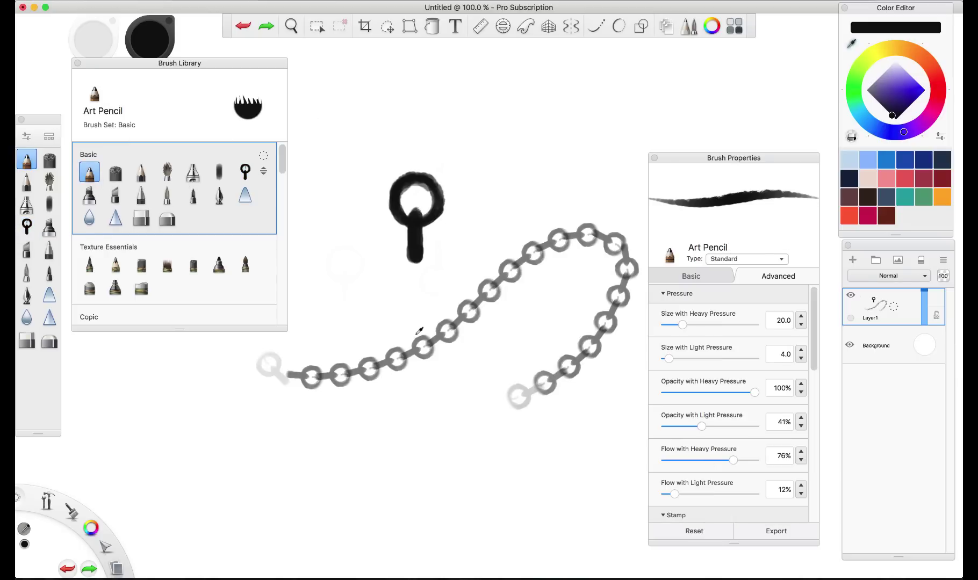
left_click(49, 204)
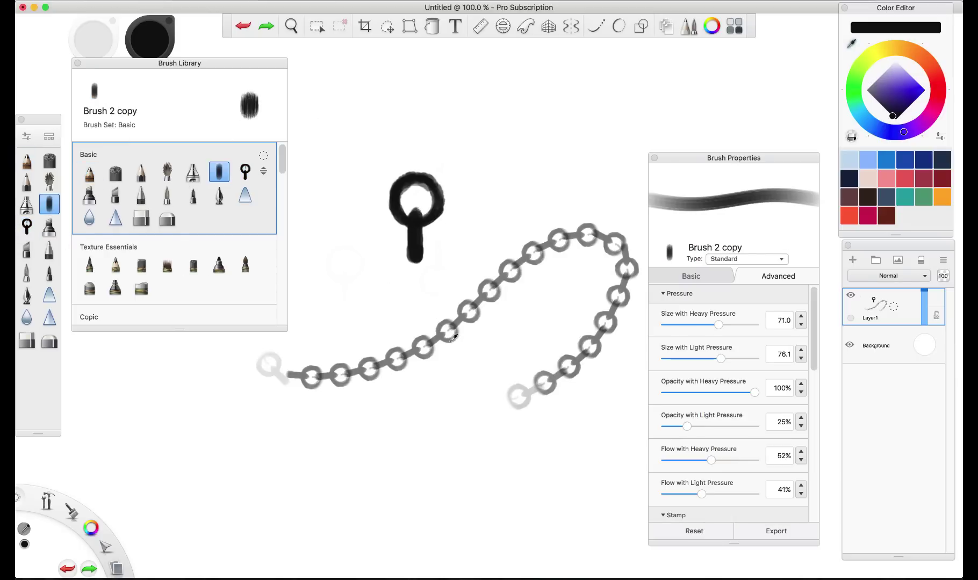
left_click(451, 340, "alt")
left_click(527, 388, "alt")
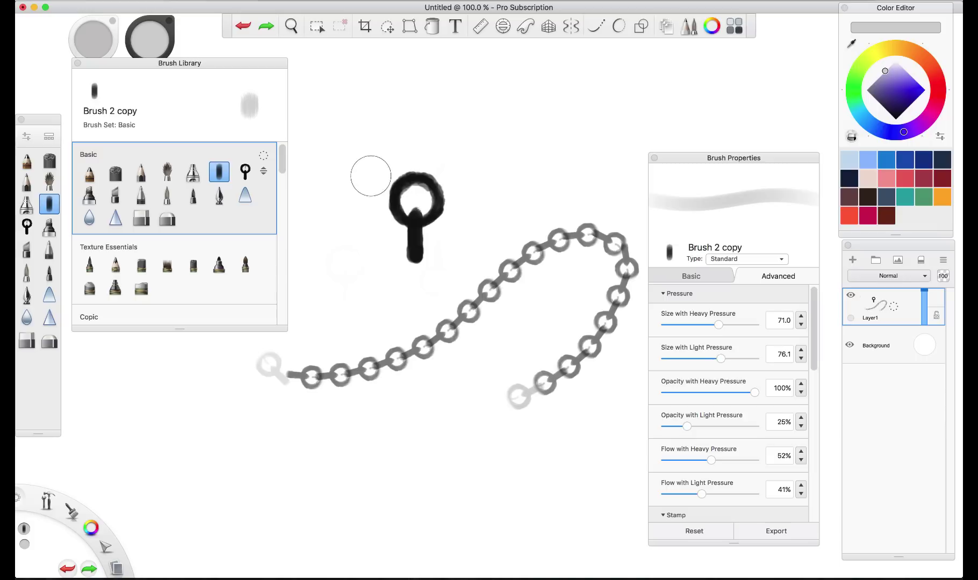
Shrink the brush to 16, paint light grey highlights on the ring, then reduce to 6.
left_click_drag(370, 176, 344, 172)
mouse_move(413, 212)
left_mouse_down()
mouse_move(412, 258)
mouse_move(412, 233)
left_mouse_up()
mouse_move(392, 198)
left_mouse_down()
mouse_move(400, 216)
mouse_move(409, 181)
mouse_move(397, 187)
mouse_move(433, 187)
mouse_move(401, 185)
mouse_move(392, 216)
left_mouse_up()
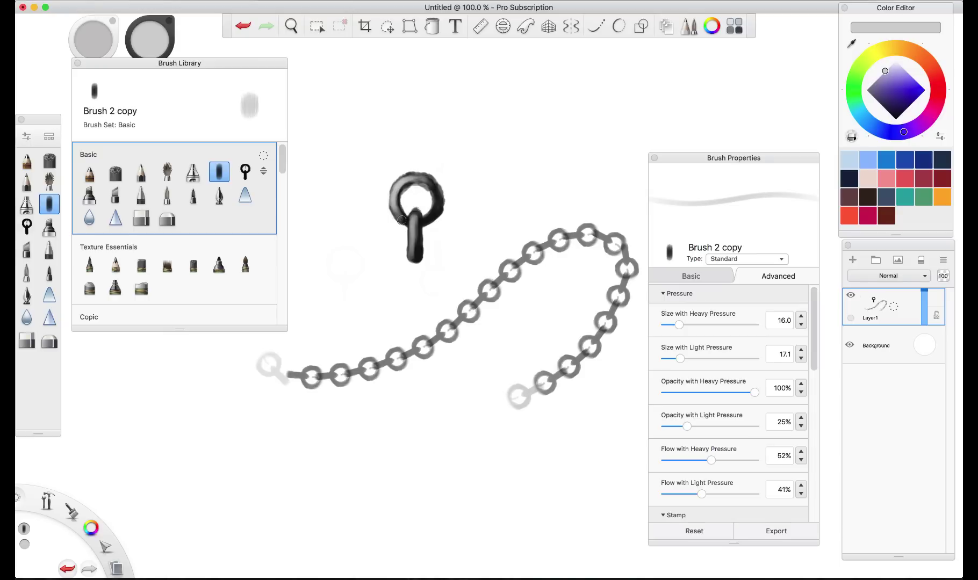
left_click_drag(440, 227, 432, 217)
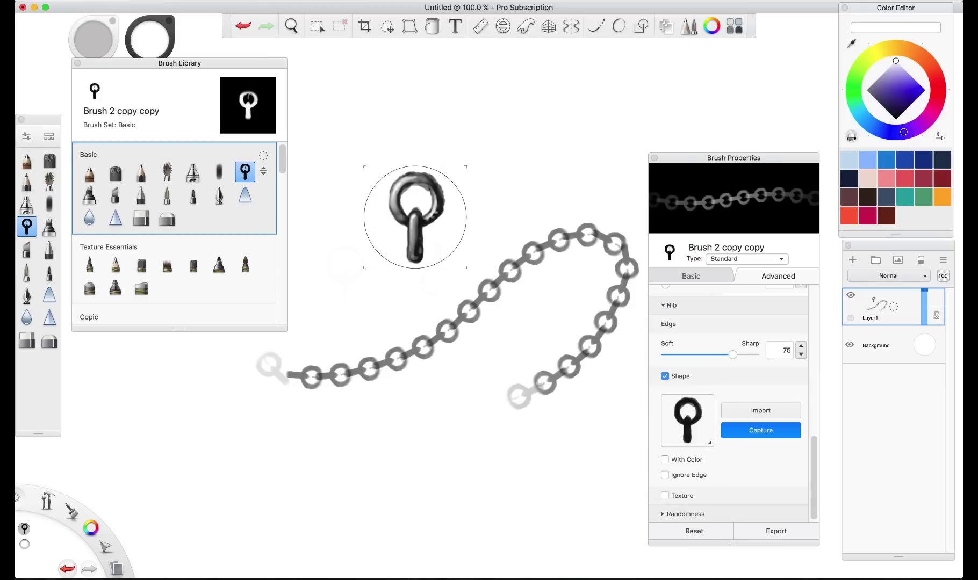
Capture the shaded ring as the nib, then test chain strokes at different brush sizes, undoing each.
left_click(415, 217)
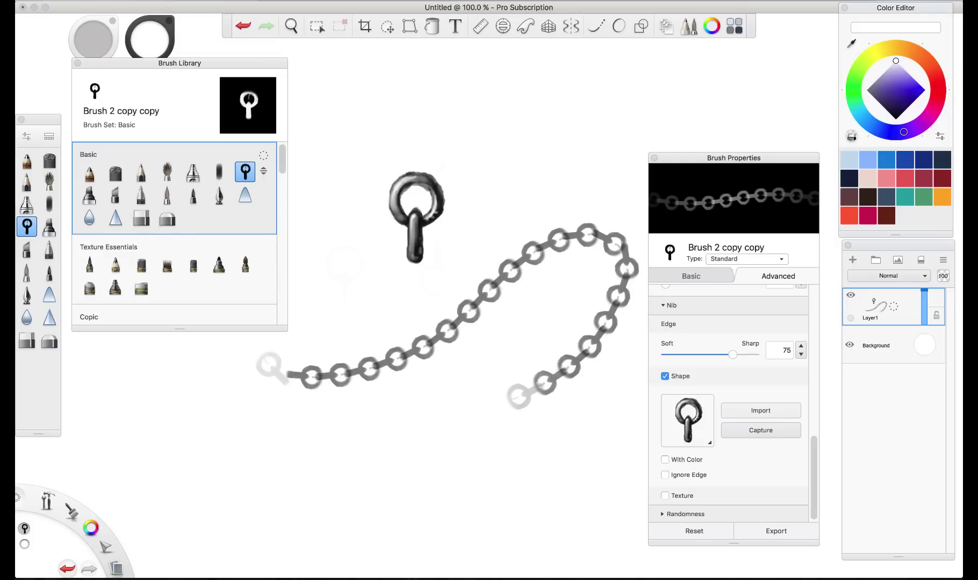
mouse_move(344, 108)
left_mouse_down()
mouse_move(516, 102)
mouse_move(564, 124)
left_mouse_up()
key("super+z")
key("b")
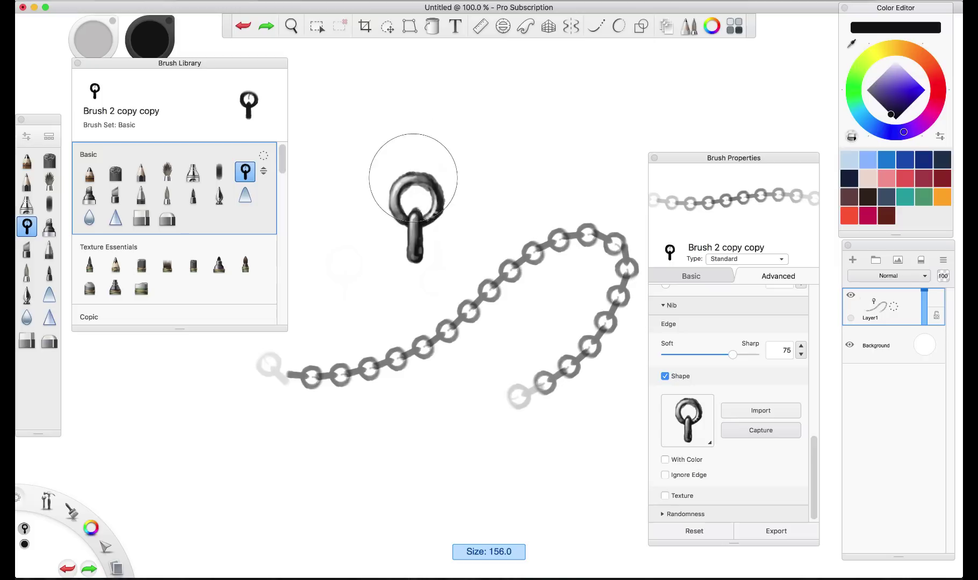
mouse_move(348, 120)
left_mouse_down()
mouse_move(484, 115)
mouse_move(550, 127)
mouse_move(492, 182)
left_mouse_up()
key("super+z")
key("b")
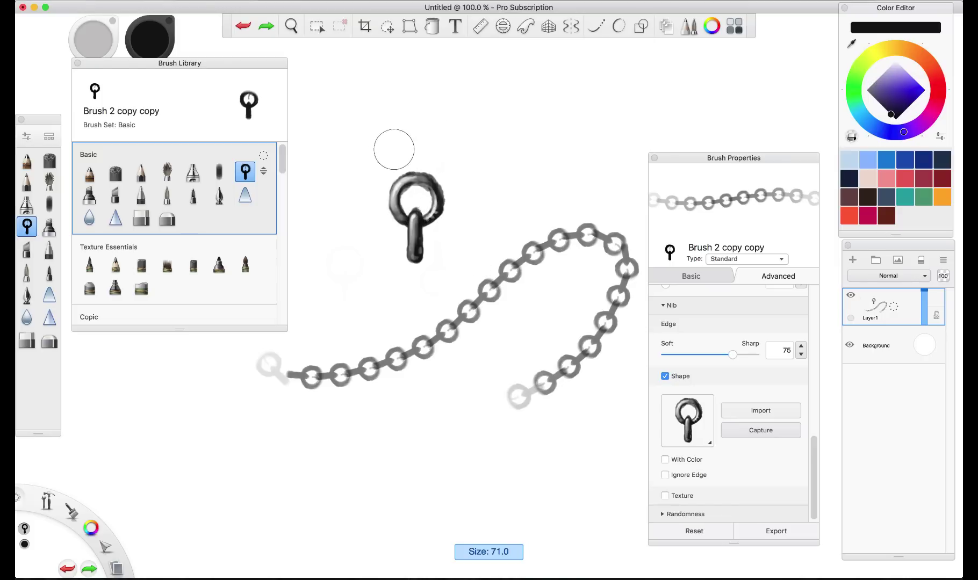
left_click_drag(347, 122, 569, 113)
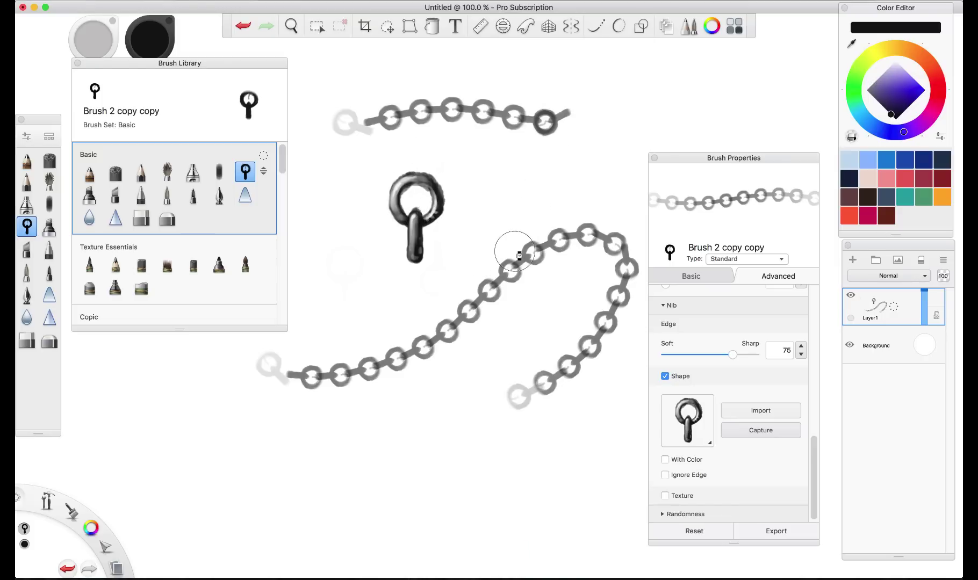
key("super+z")
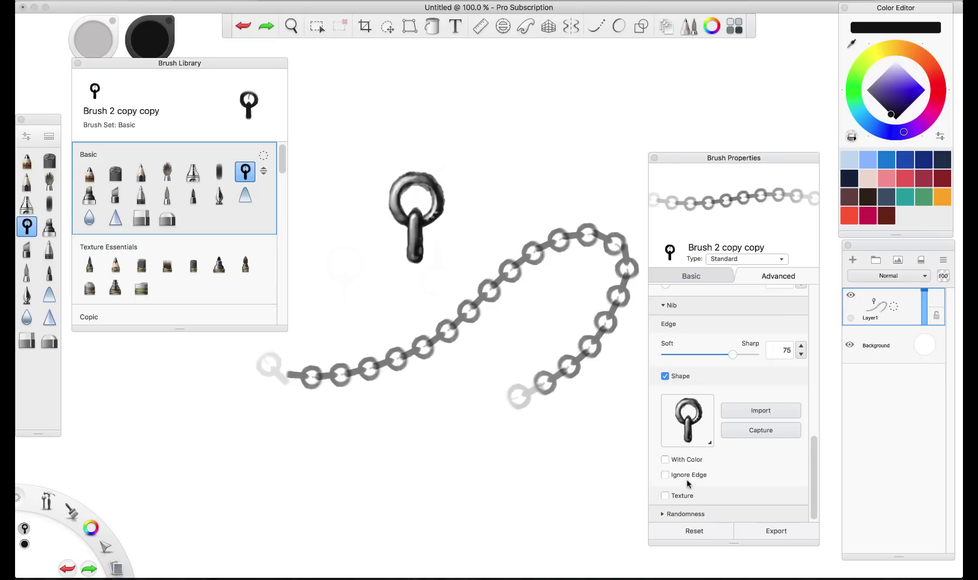
Turn on the nib's With Color option and test-paint shaded chains, undoing each.
left_click(665, 461)
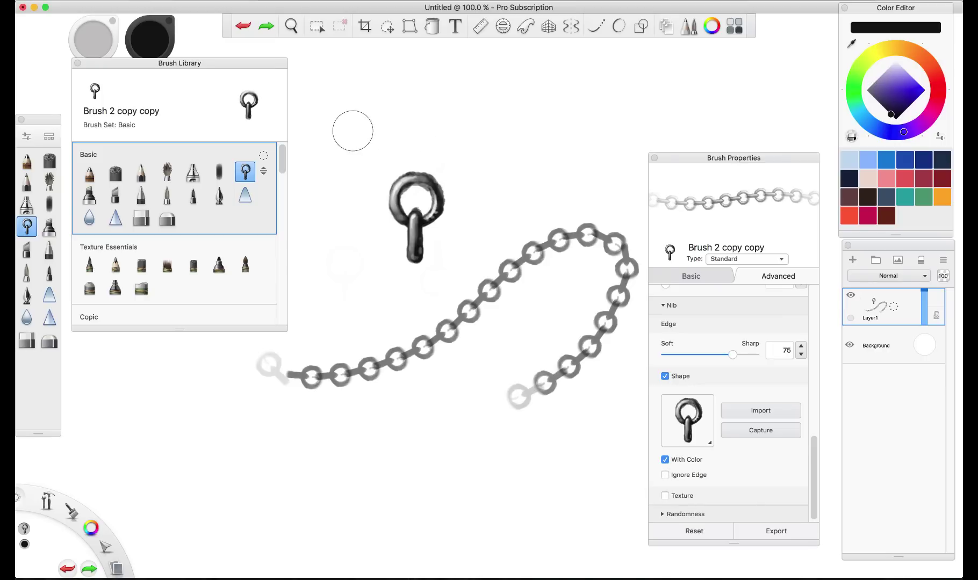
left_click_drag(352, 131, 555, 176)
key("super+z")
mouse_move(355, 121)
left_mouse_down()
mouse_move(404, 113)
mouse_move(580, 180)
left_mouse_up()
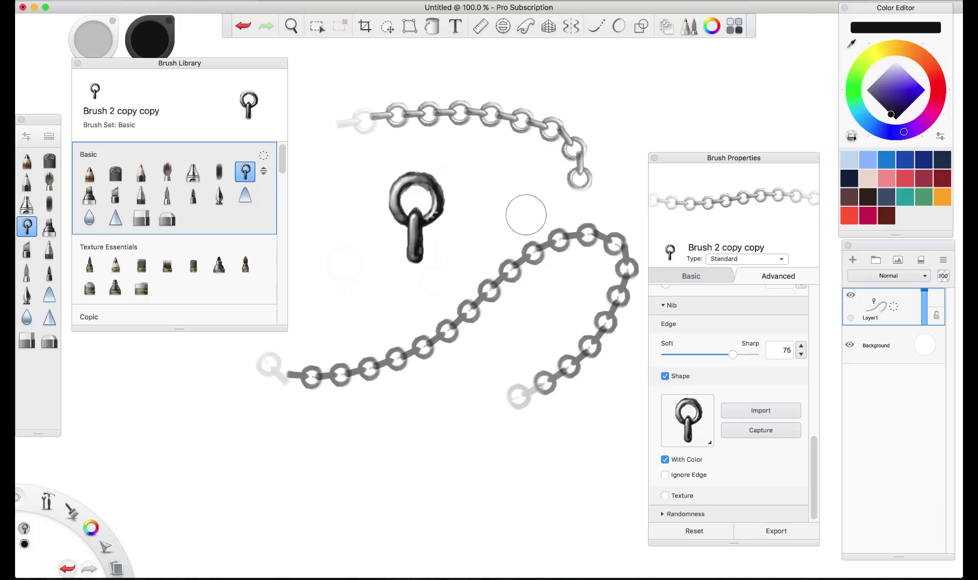
key("super+z")
mouse_move(342, 134)
left_mouse_down()
mouse_move(538, 123)
mouse_move(578, 163)
mouse_move(548, 173)
left_mouse_up()
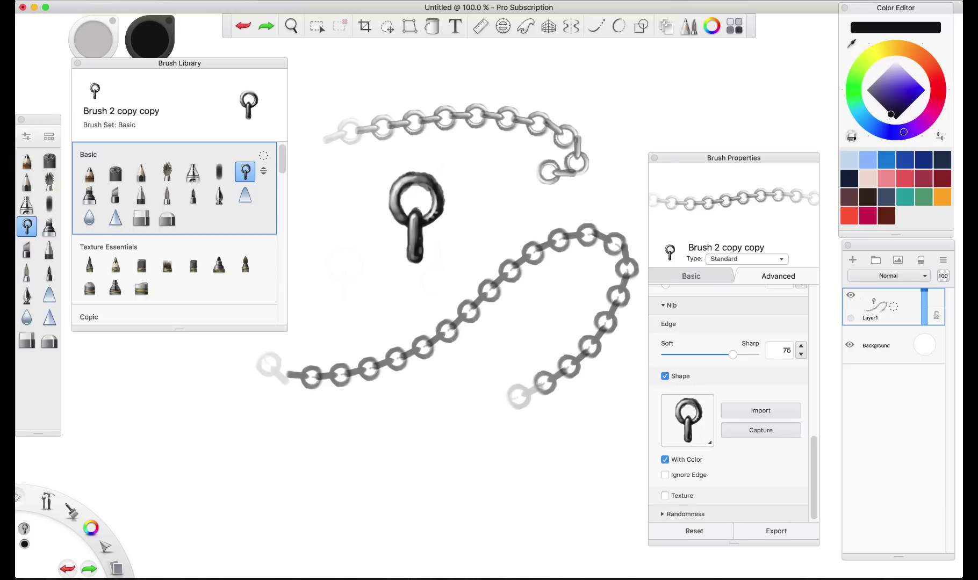
key("super+z")
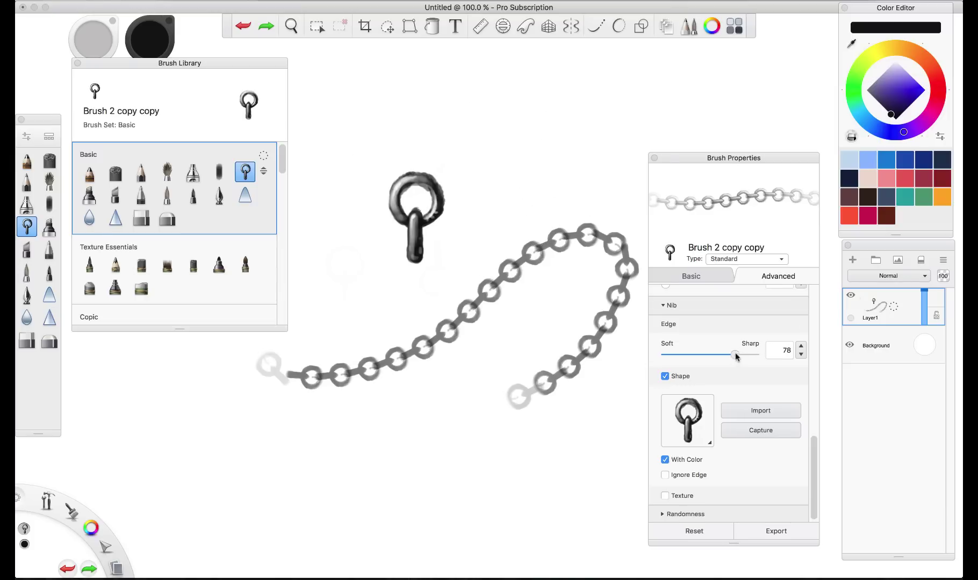
Sharpen the nib Edge to 100 and test-paint chains along top and bottom, undoing each.
left_click_drag(733, 355, 756, 355)
mouse_move(369, 129)
left_mouse_down()
mouse_move(511, 135)
mouse_move(557, 204)
left_mouse_up()
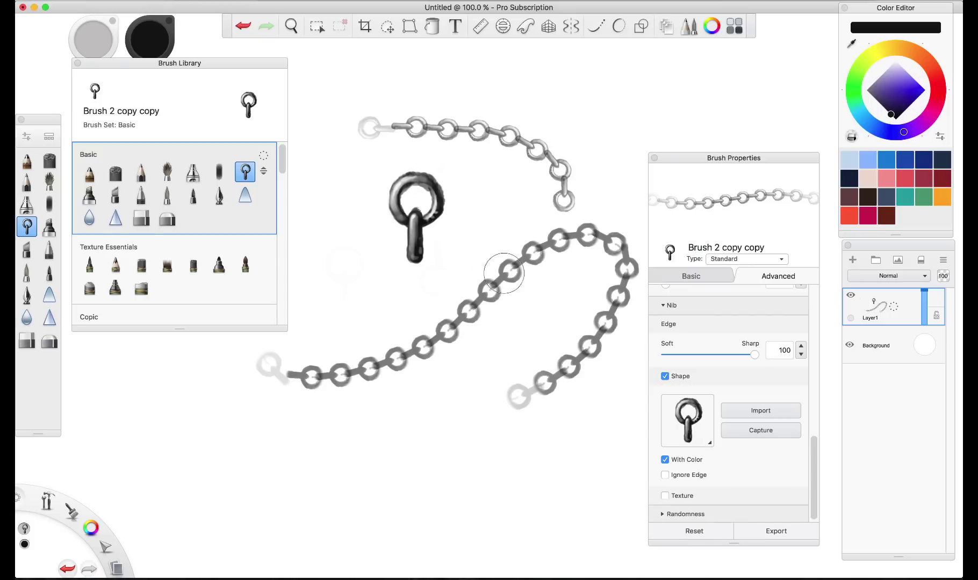
key("super+z")
mouse_move(344, 110)
left_mouse_down()
mouse_move(543, 91)
mouse_move(598, 119)
mouse_move(578, 167)
mouse_move(520, 193)
mouse_move(462, 266)
mouse_move(413, 302)
mouse_move(359, 294)
mouse_move(358, 206)
mouse_move(377, 180)
mouse_move(353, 146)
mouse_move(315, 191)
mouse_move(314, 263)
left_mouse_up()
key("super+z")
mouse_move(293, 449)
left_mouse_down()
mouse_move(295, 476)
mouse_move(540, 497)
mouse_move(581, 408)
left_mouse_up()
key("super+z")
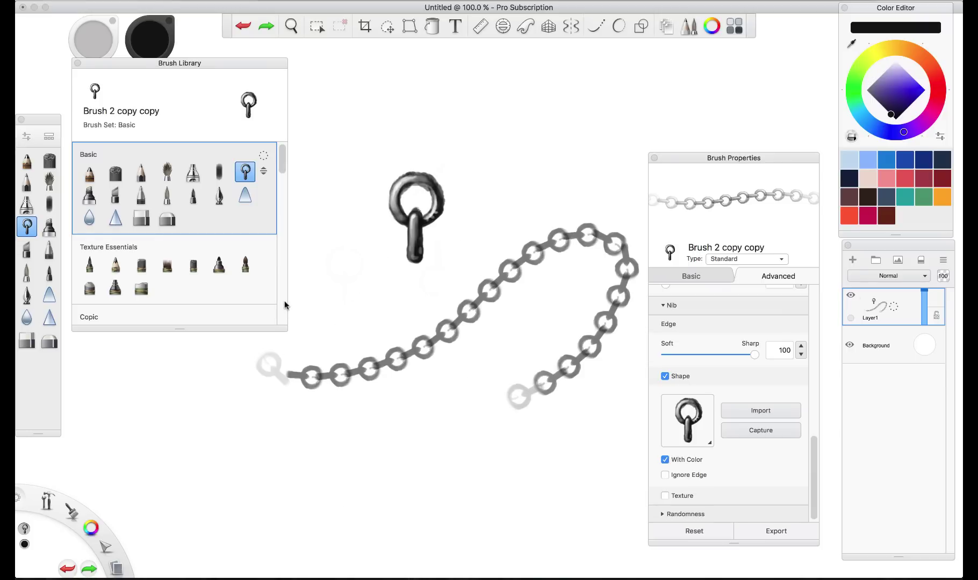
left_click(769, 1)
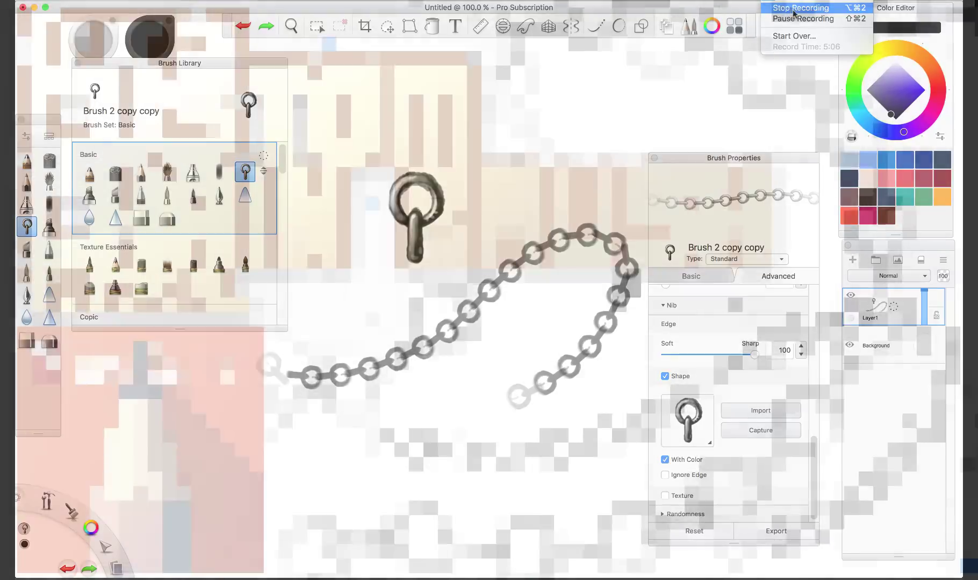